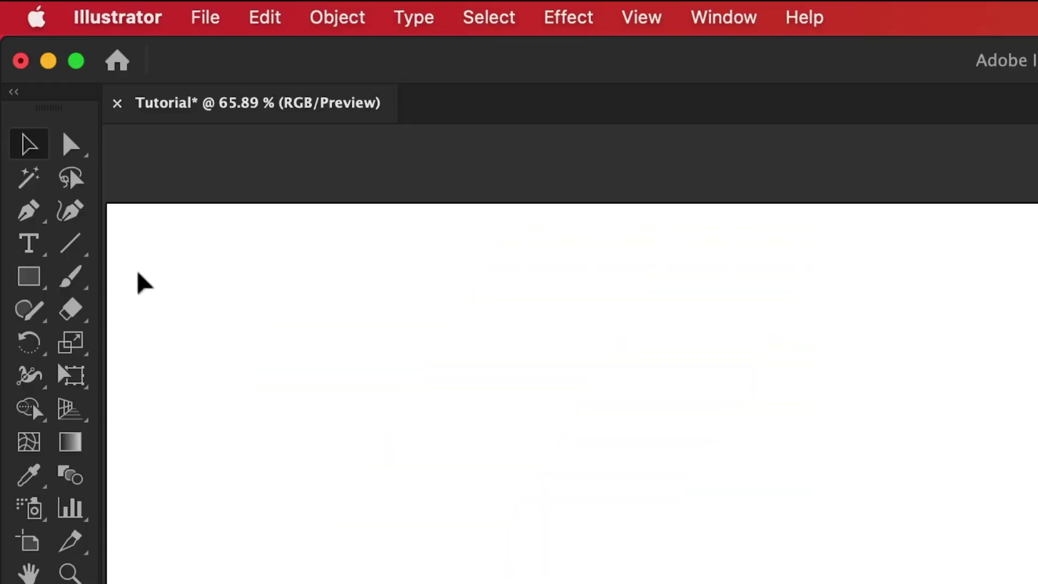
- Draw a spiral with 300 px radius and 85% decay, and fill its path with placeholder text
left_click_drag(92, 246, 141, 311)
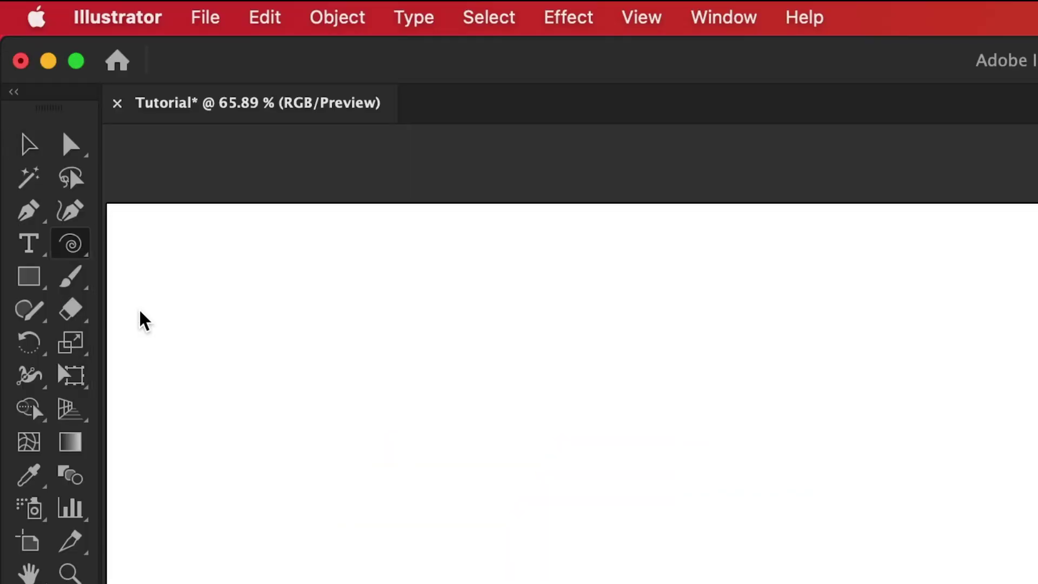
left_click(166, 216)
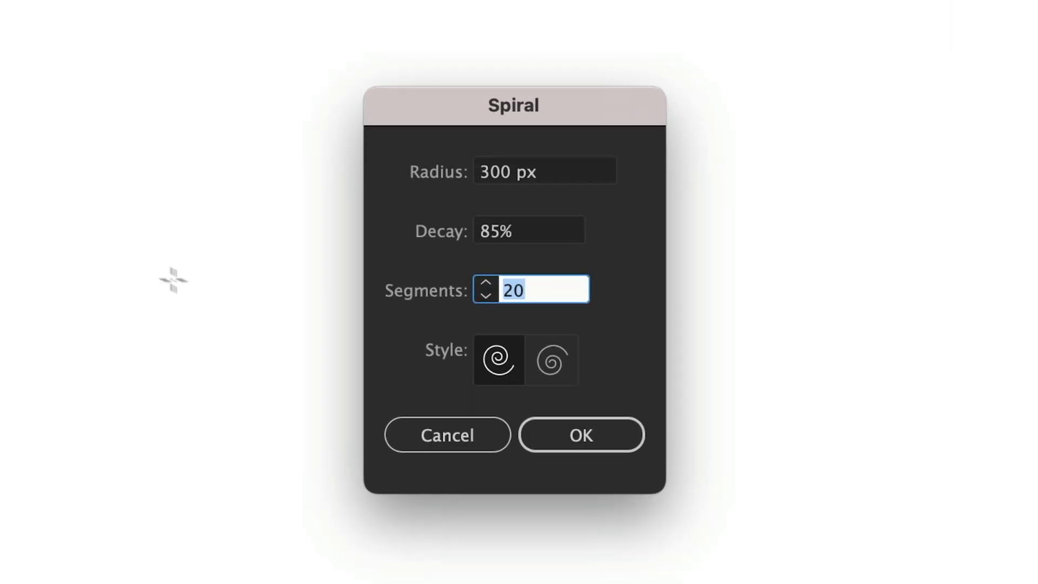
left_click(547, 438)
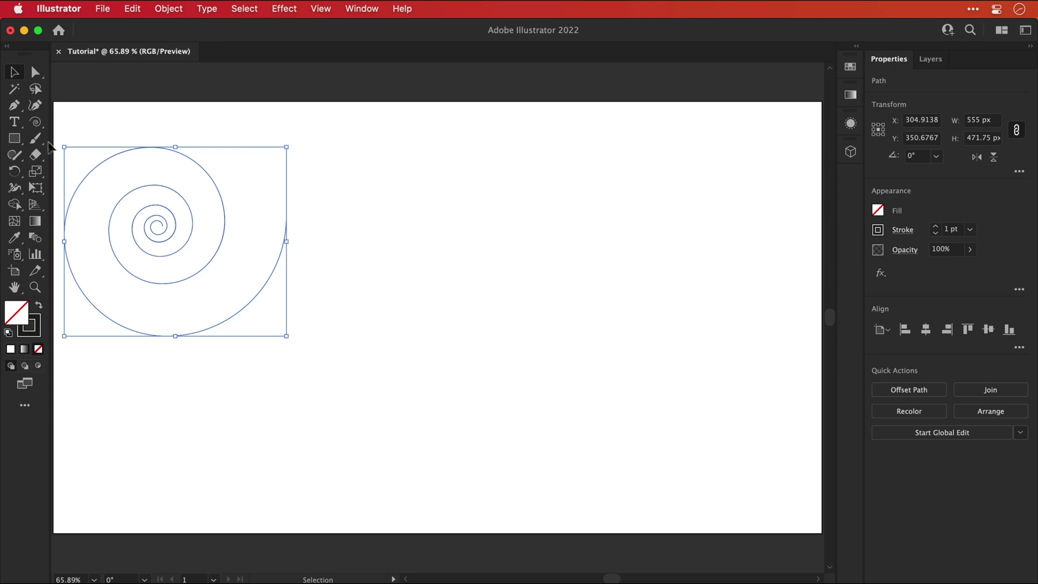
left_click(20, 124)
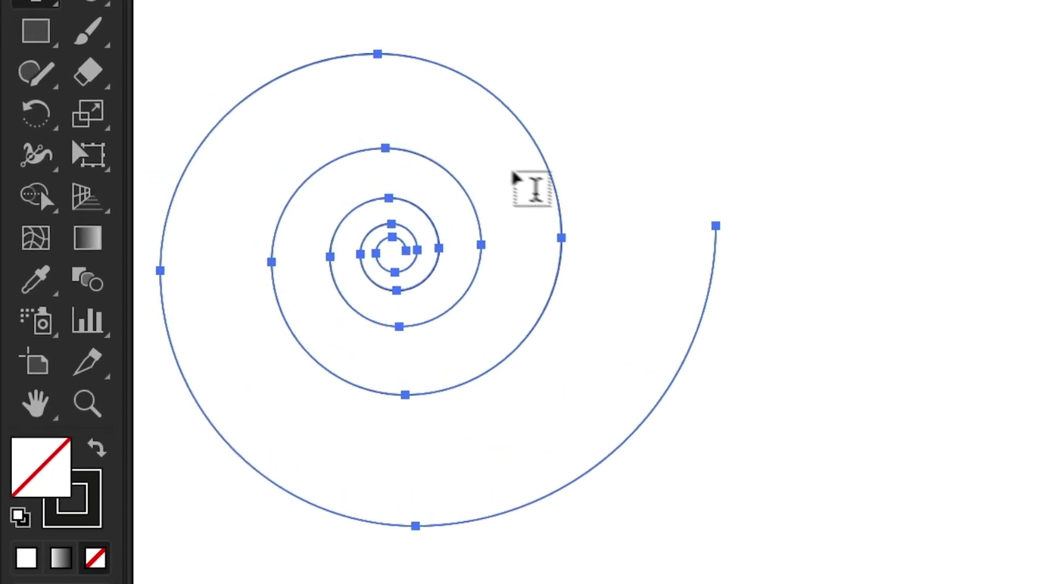
left_click(319, 220)
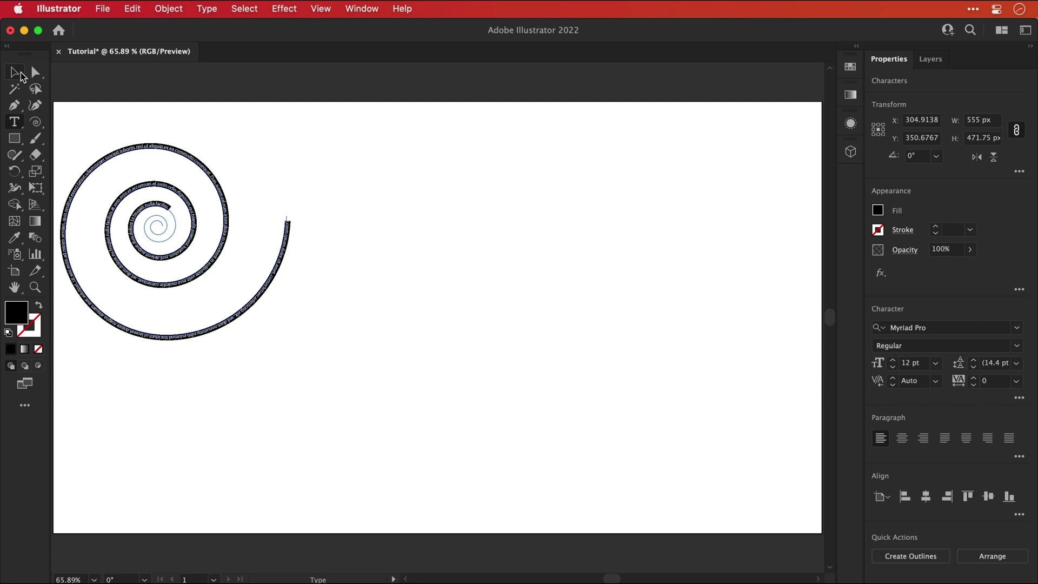
- Duplicate the text spiral twice to the right and even out the spacing of the three copies
left_click(20, 72)
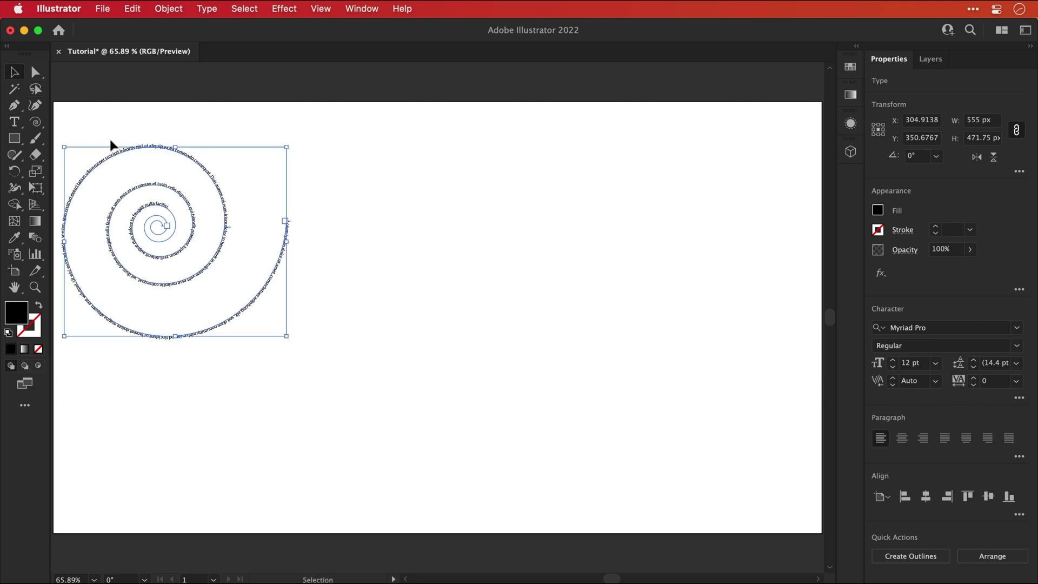
left_click_drag(124, 154, 385, 225)
key("super+d")
left_click_drag(637, 229, 622, 228)
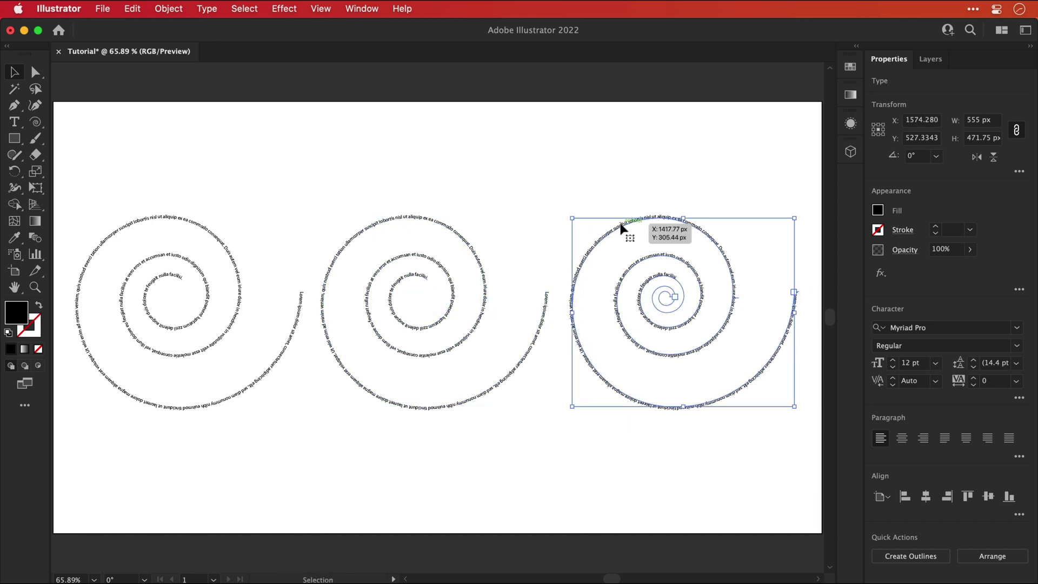
left_click(559, 182)
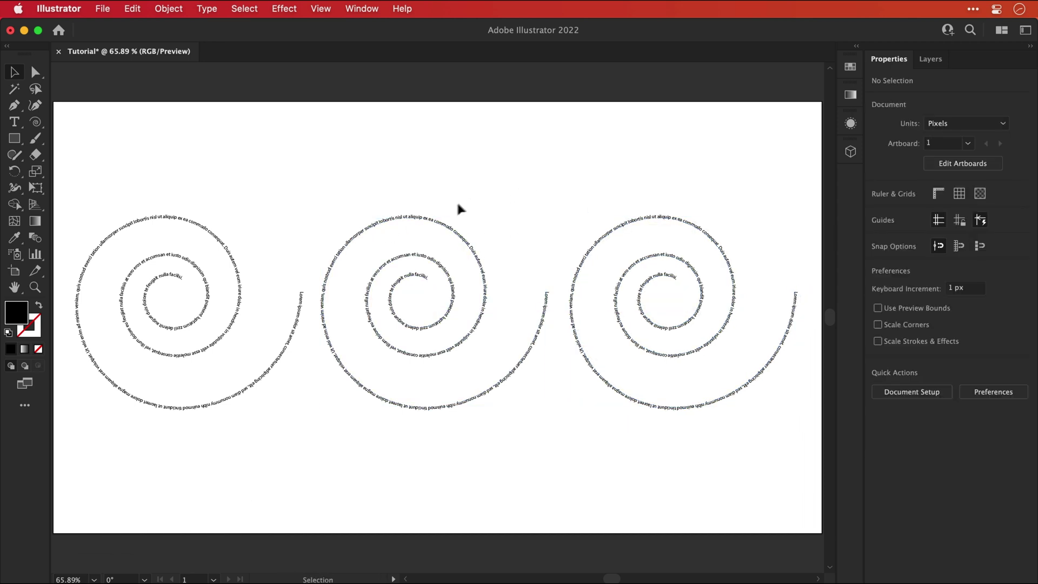
- Run Script.jsx on the left spiral so its text shrinks from size 70 to 5
left_click(238, 279)
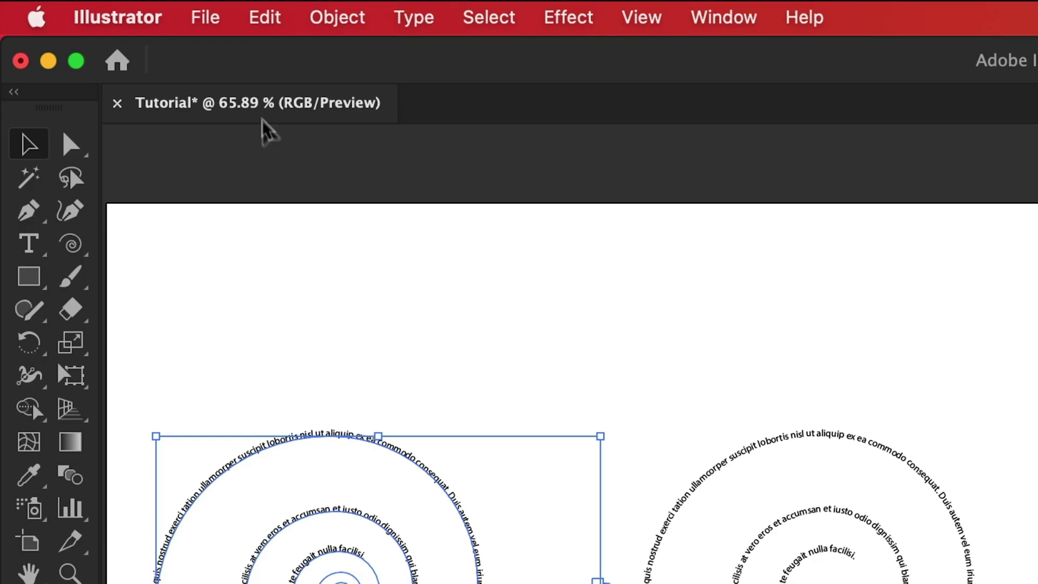
left_click(206, 17)
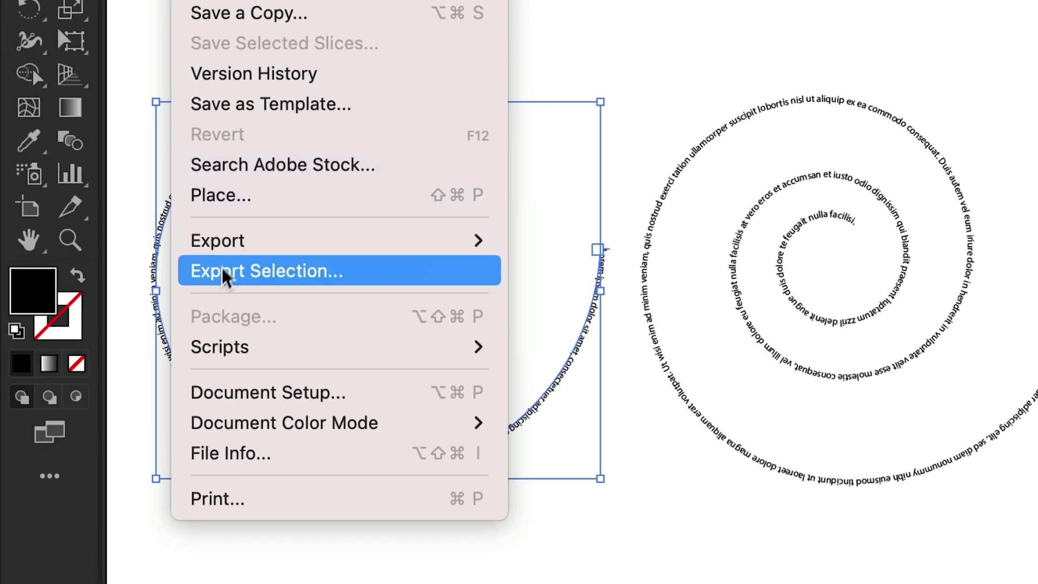
mouse_move(221, 349)
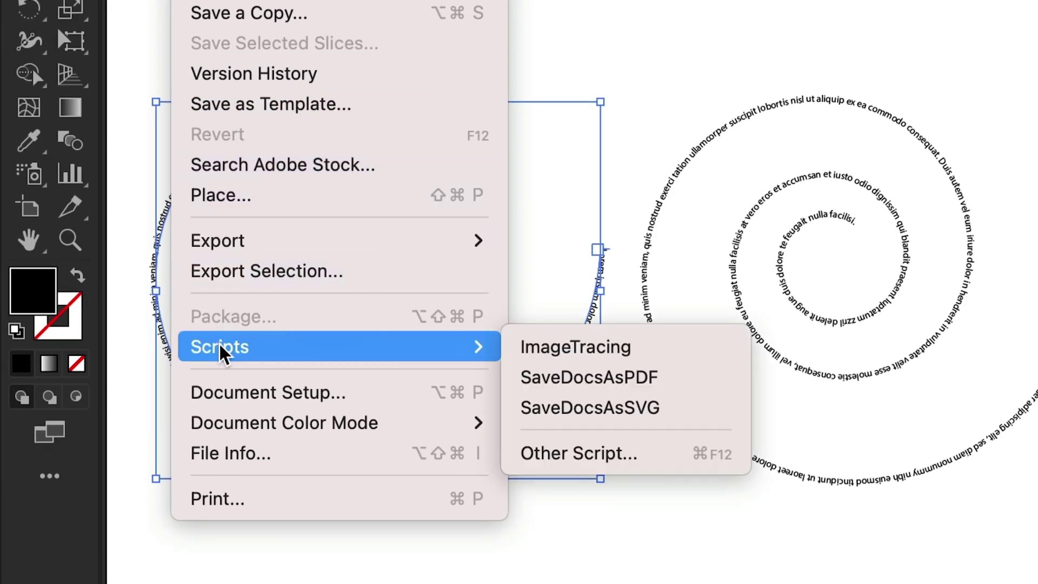
left_click(535, 453)
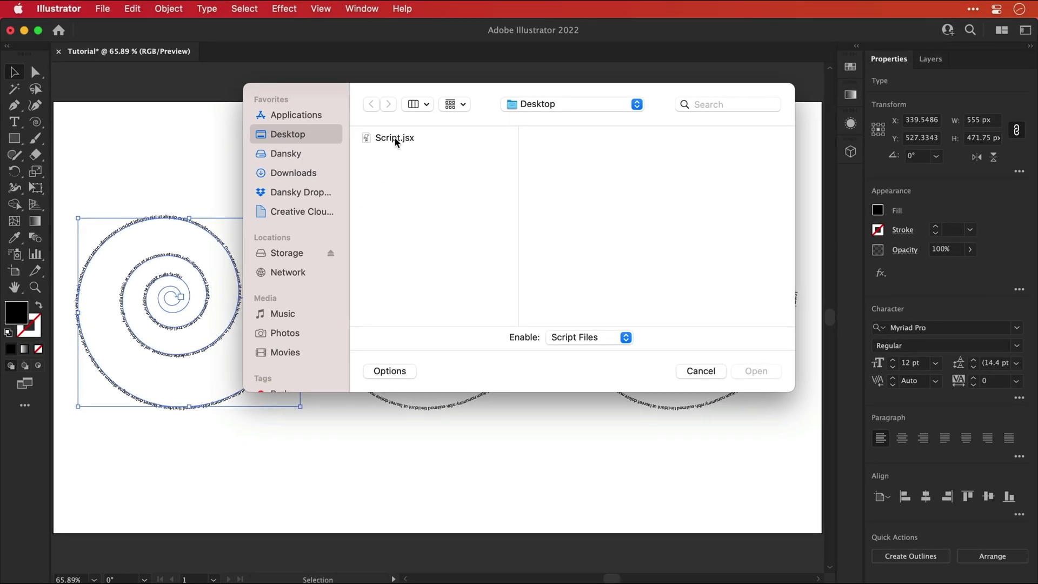
double_click(395, 142)
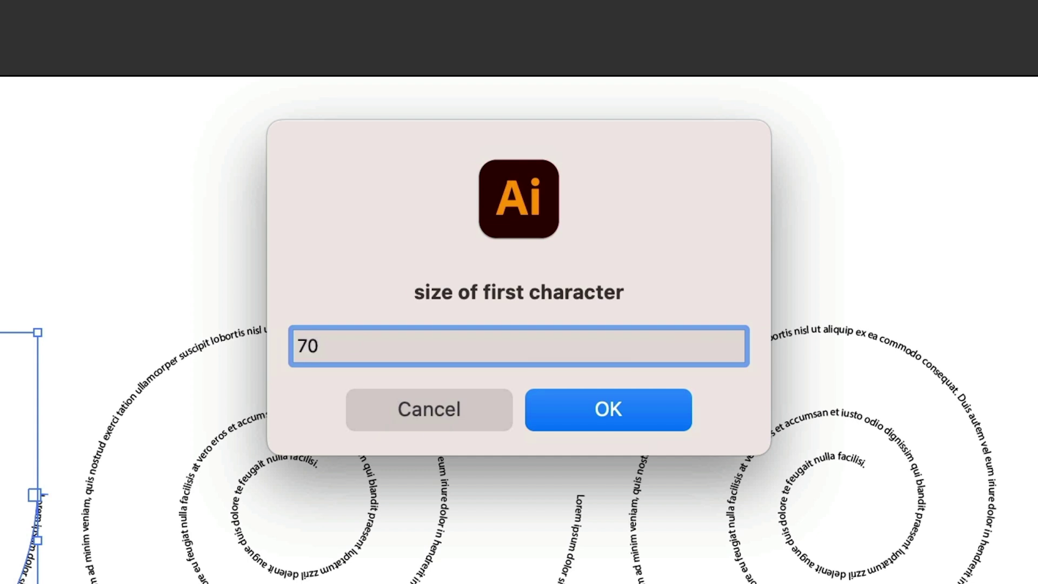
type("70")
key("Return")
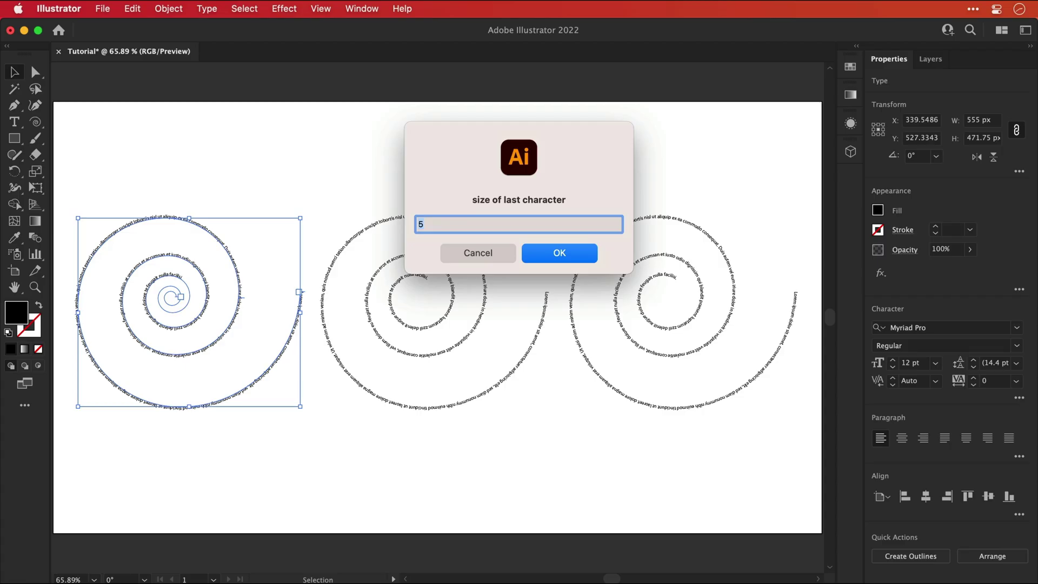
key("Return")
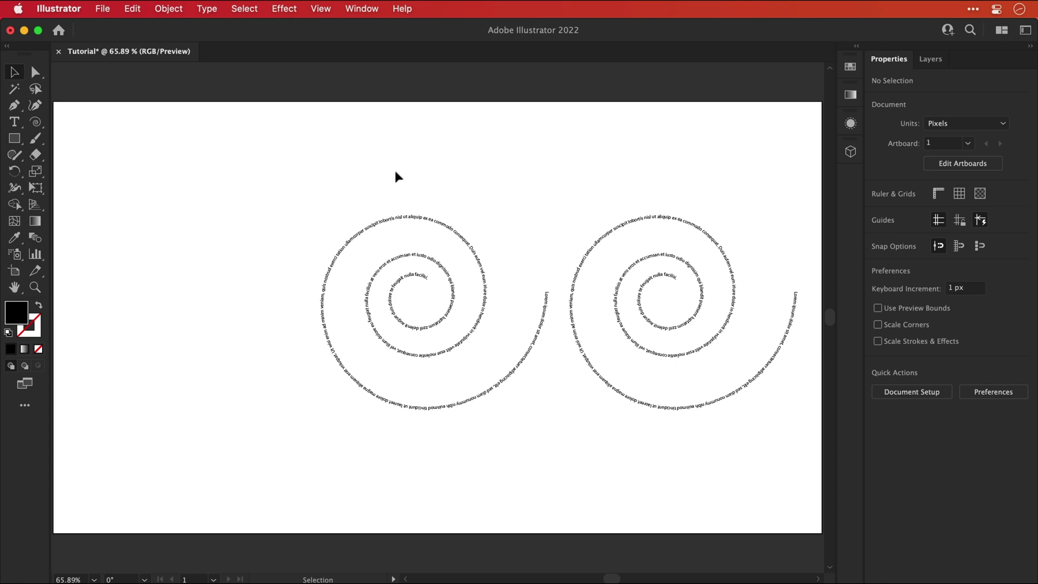
- Delete the extra portion of the middle spiral's text
left_click(395, 217)
double_click(395, 216)
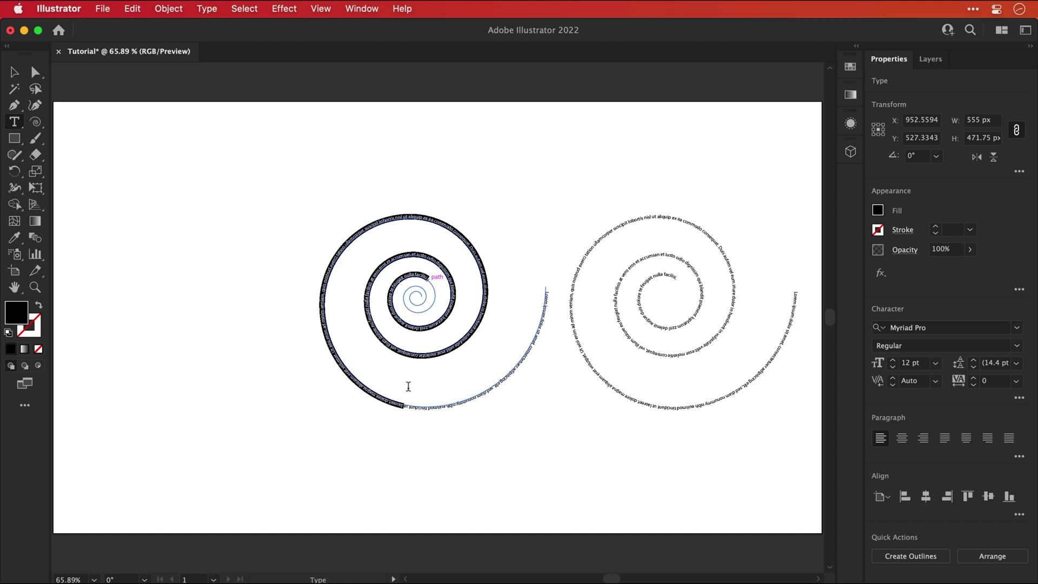
key("BackSpace")
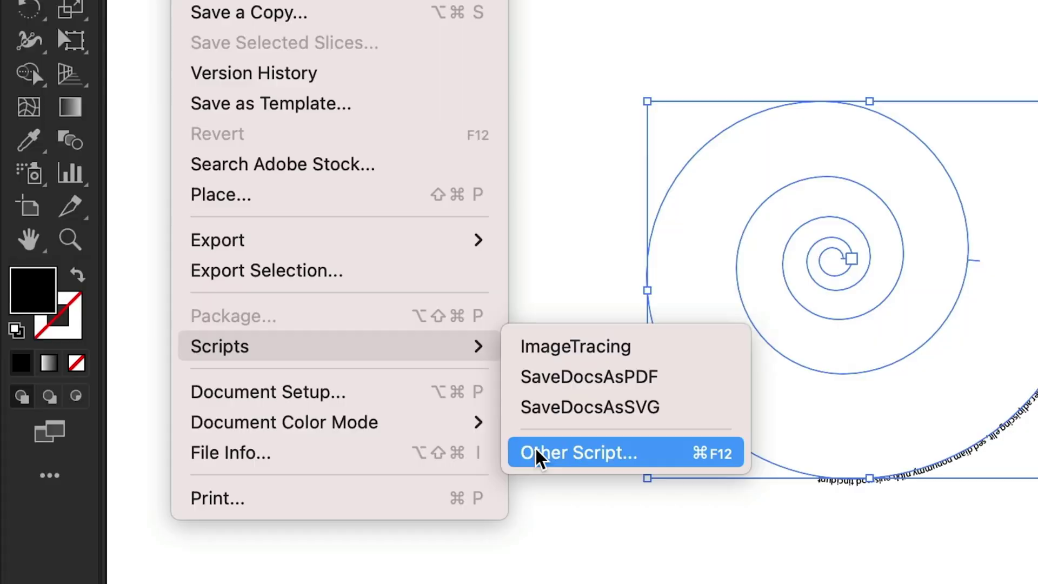
- Run Script.jsx on the middle spiral with sizes 120 and 1, then undo the result
left_click(537, 454)
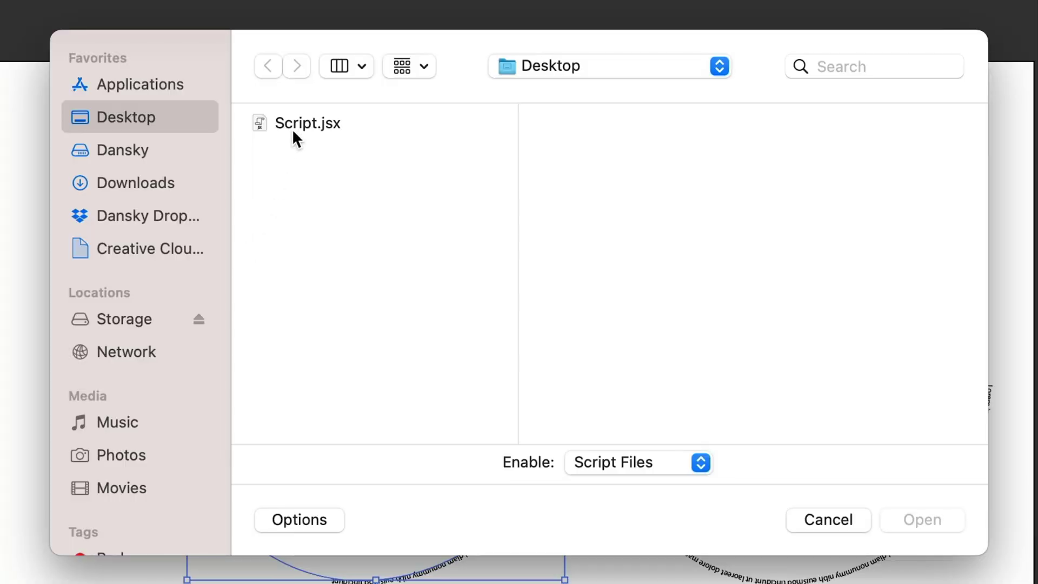
double_click(293, 123)
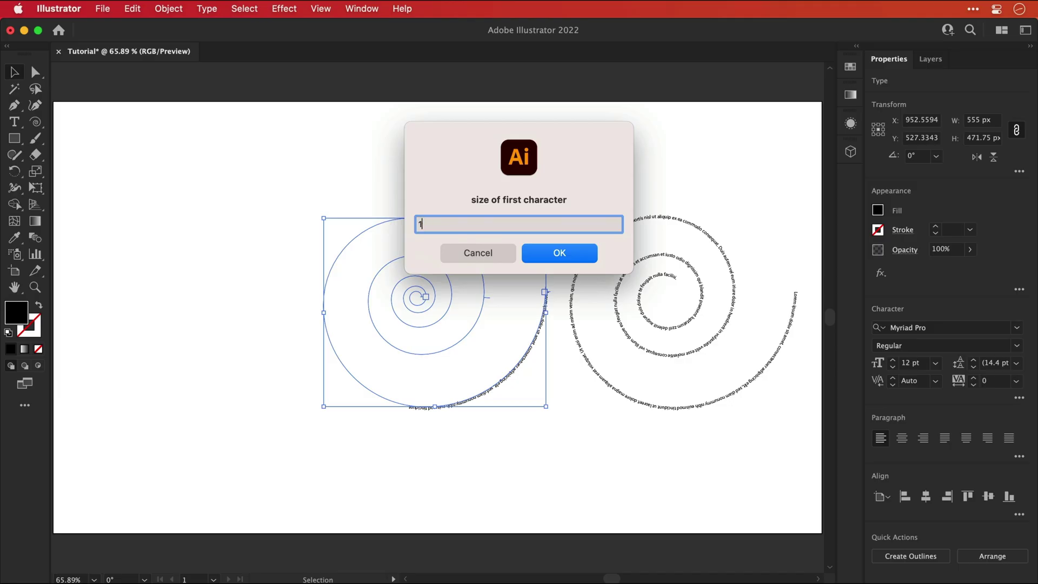
key("Return")
type("1")
key("Return")
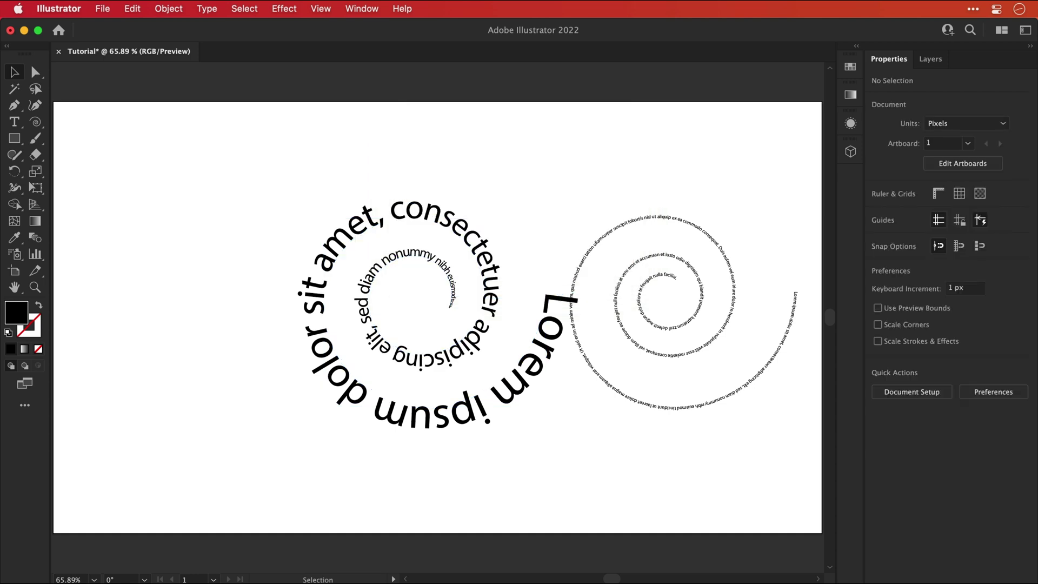
key("super+z")
key("super+z")
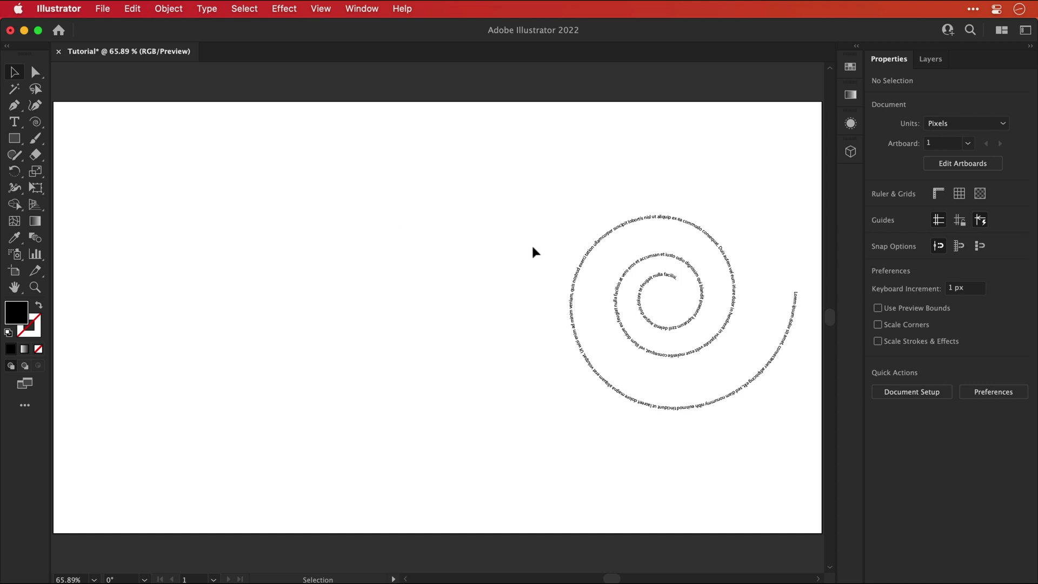
- Move the remaining spiral left and grade its text from size 70 to 5 with Script.jsx
left_click_drag(581, 259, 347, 259)
key("t")
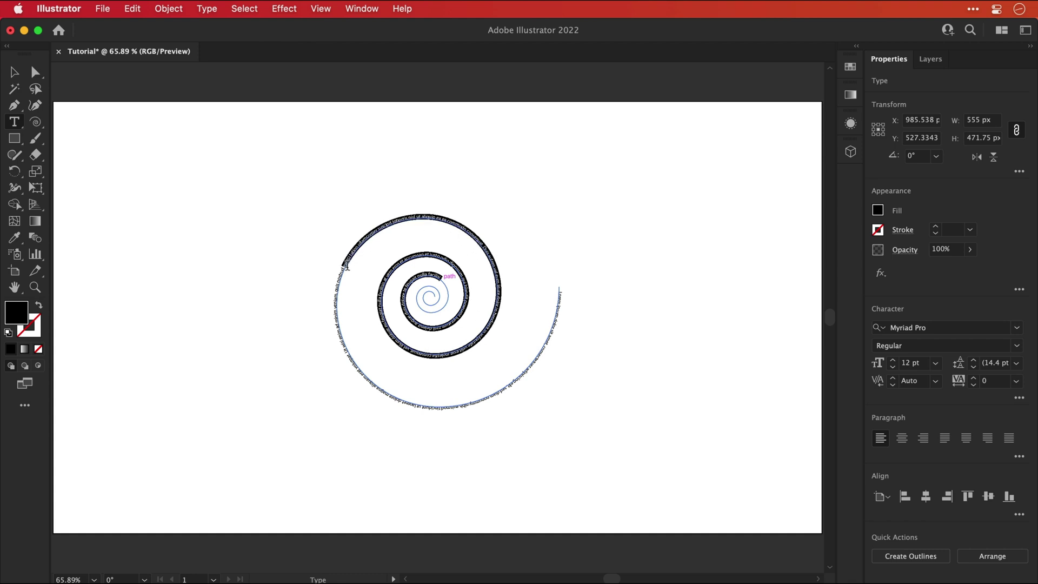
left_click(103, 9)
mouse_move(110, 341)
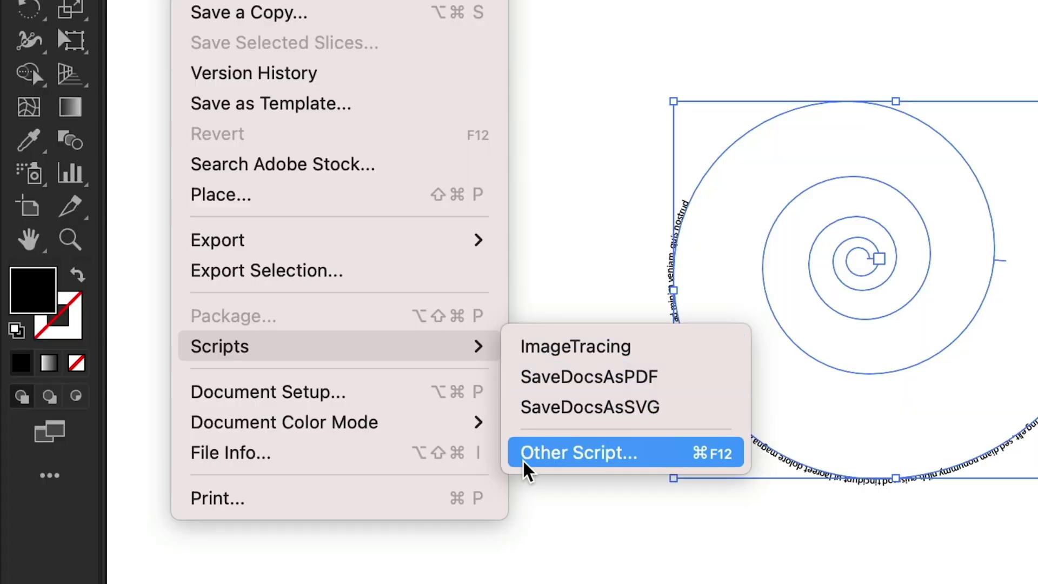
left_click(526, 464)
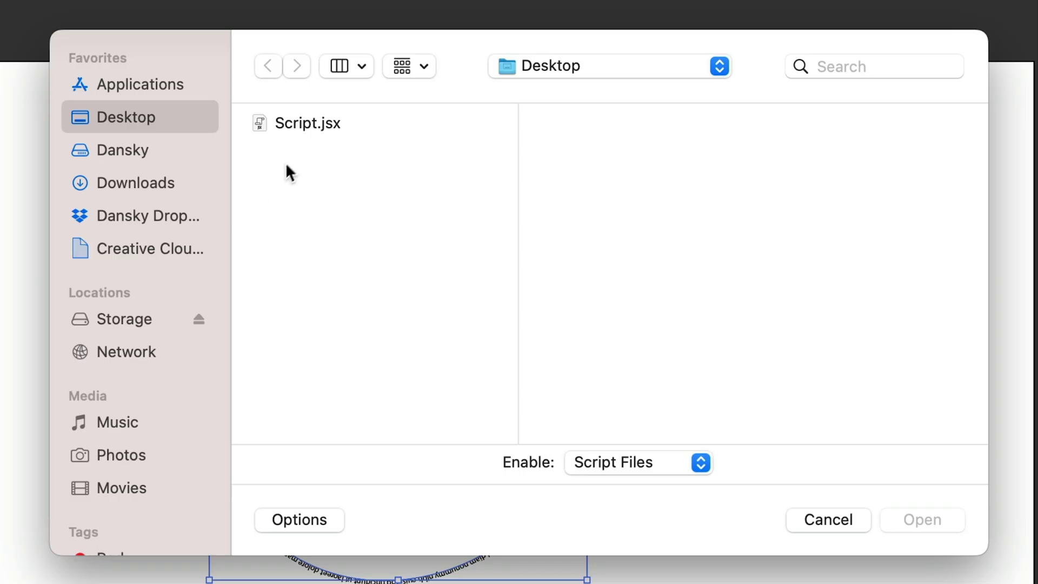
left_click(303, 129)
double_click(301, 126)
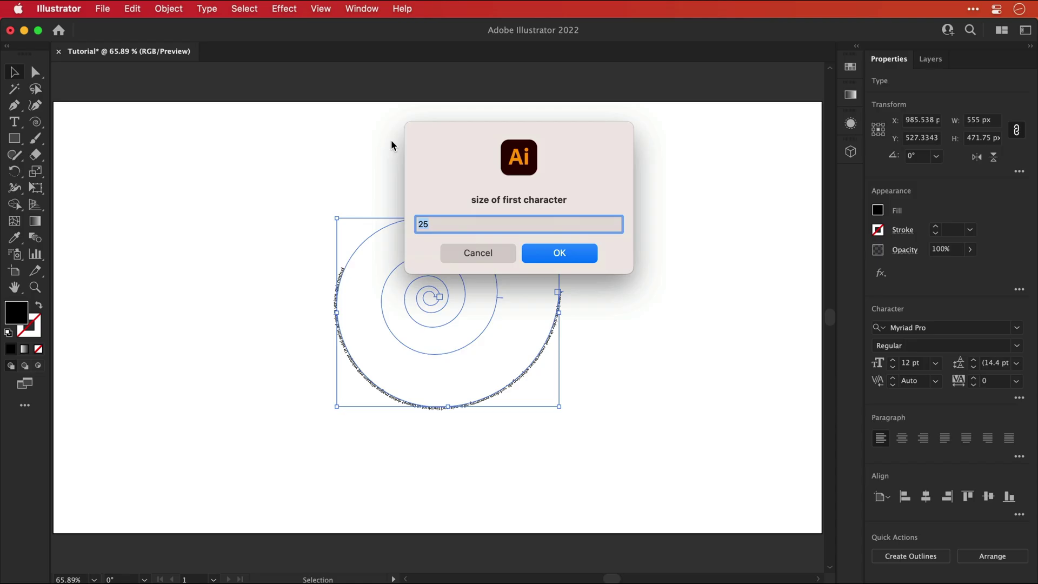
type("70")
key("Return")
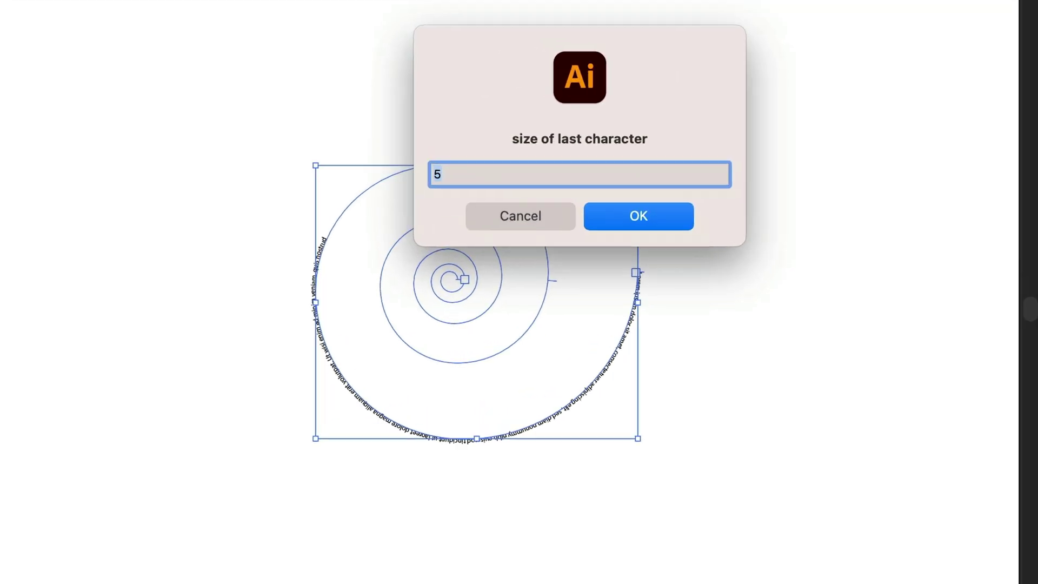
key("Return")
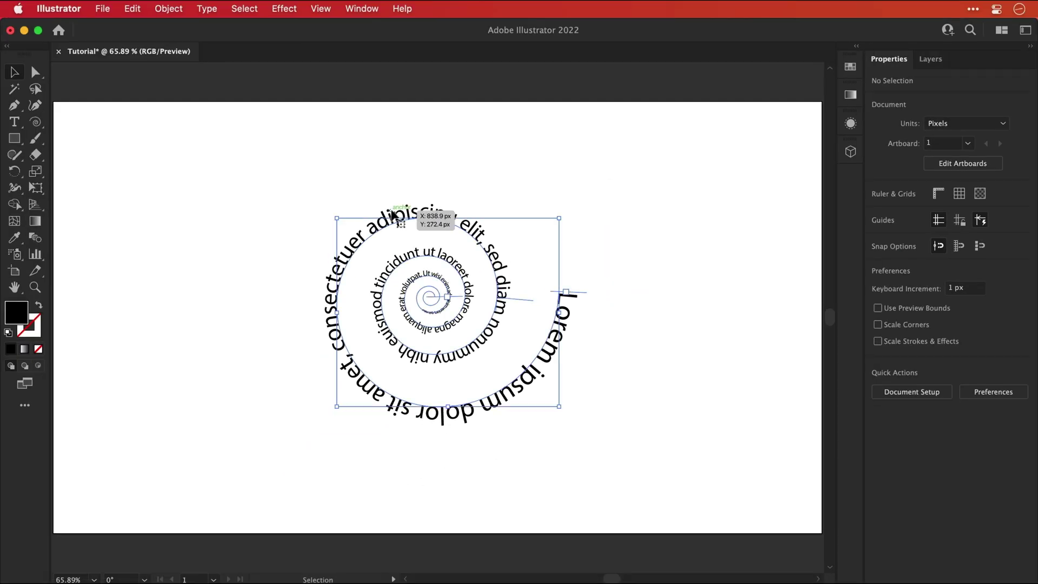
- Scale up the spiral text and set it in SF Pro Display Light at 30 pt
left_click_drag(558, 218, 620, 167)
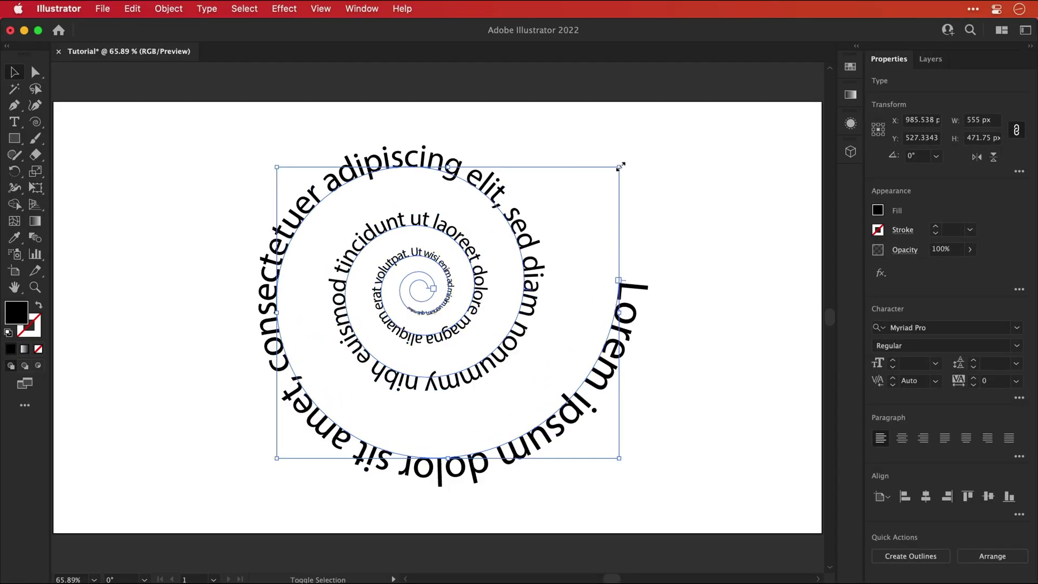
left_click(949, 325)
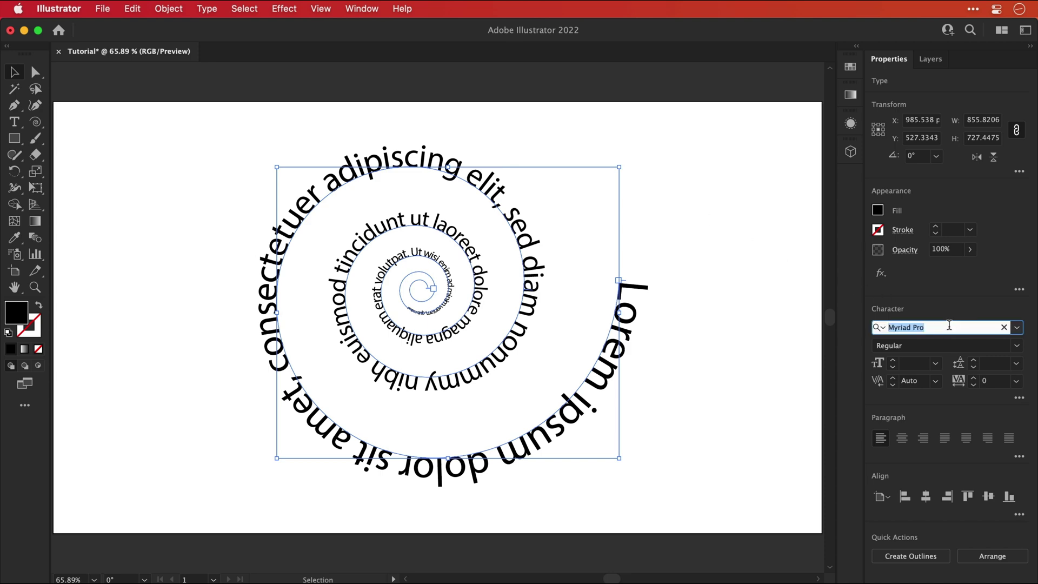
type("Sf pro dis")
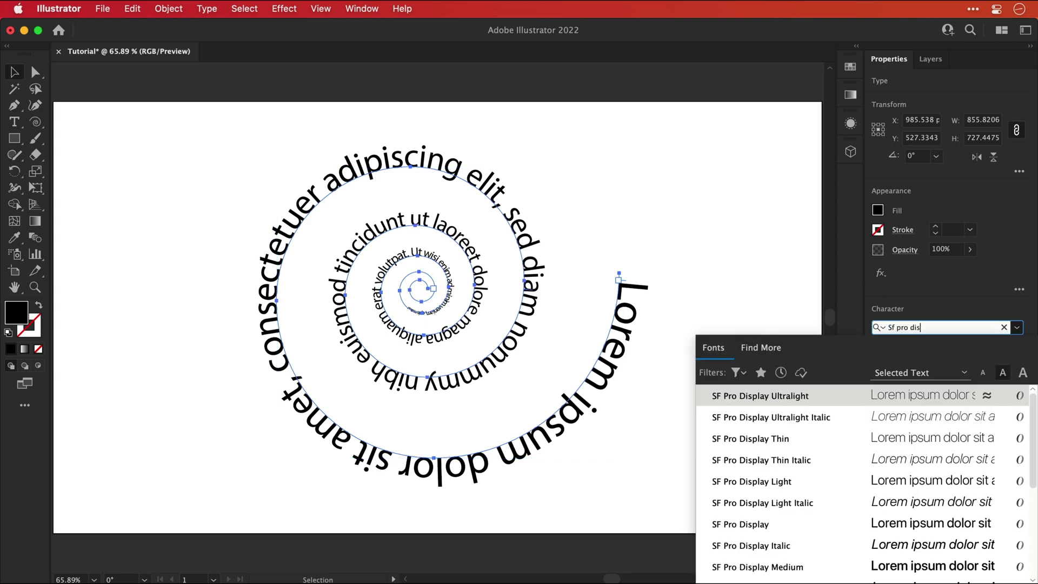
key("Down")
key("Down")
key("Down")
key("Down")
key("Down")
key("Down")
key("Down")
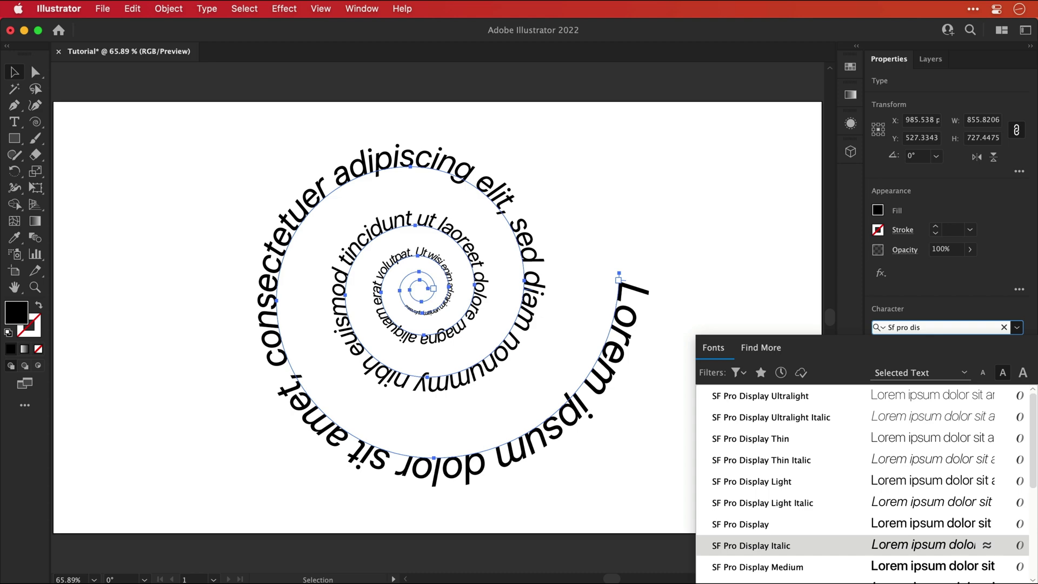
key("Up")
key("Up")
key("Up")
key("Return")
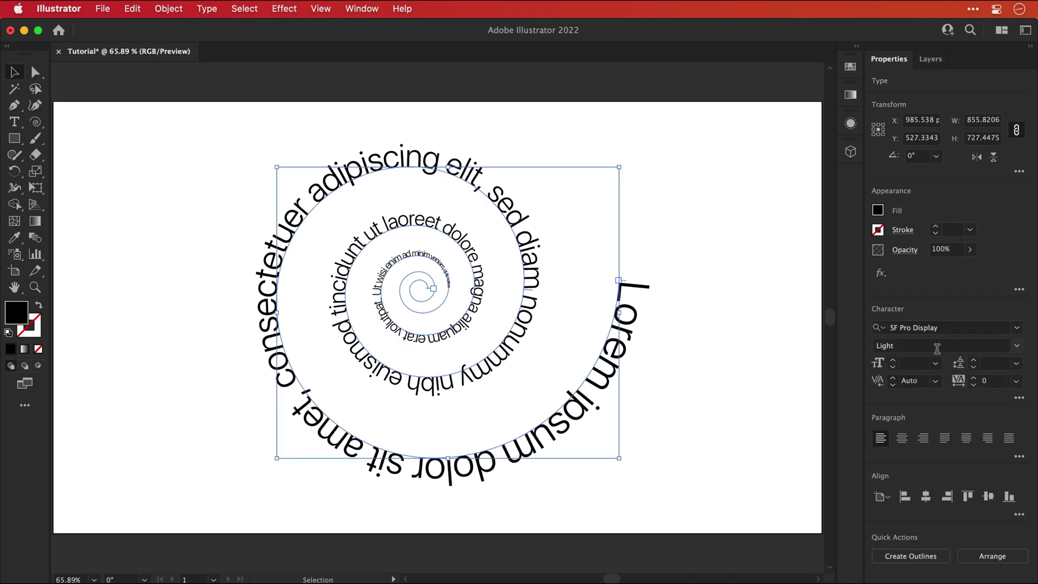
type("30")
key("Return")
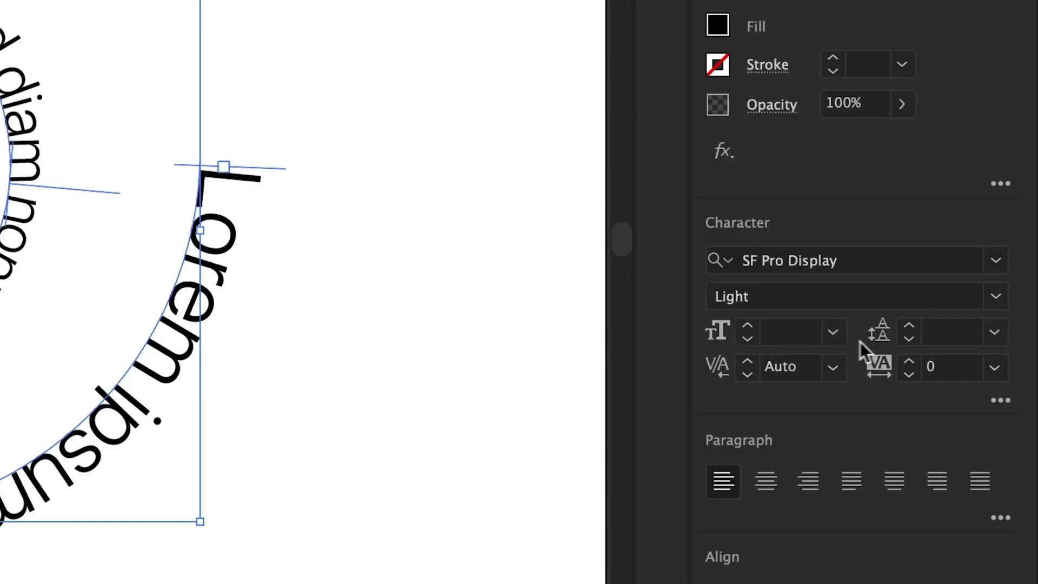
- Raise the spiral text's tracking, back it off to 32, and deselect the spiral
left_click(995, 382)
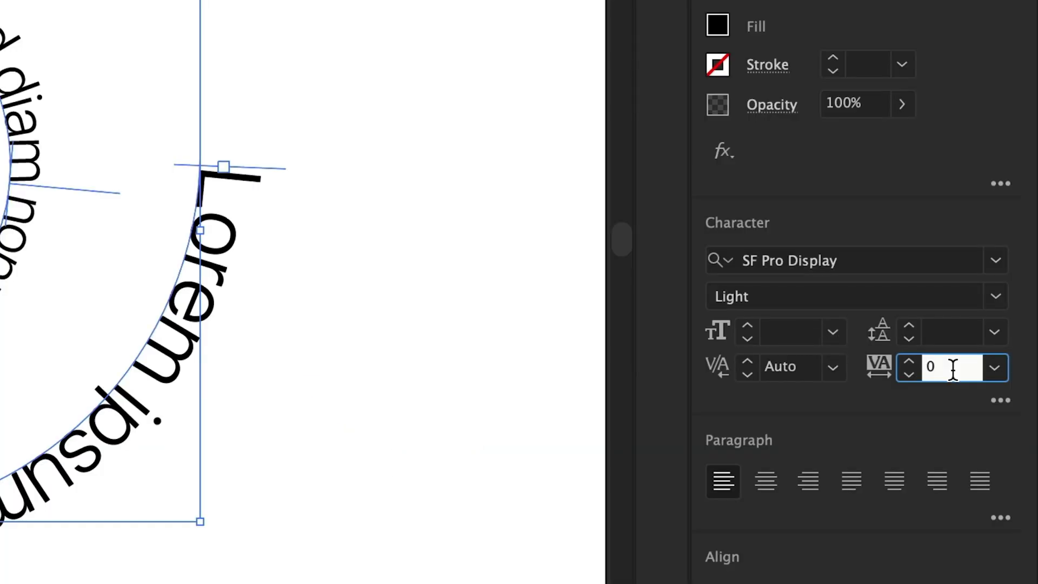
scroll(953, 370, "up", 20)
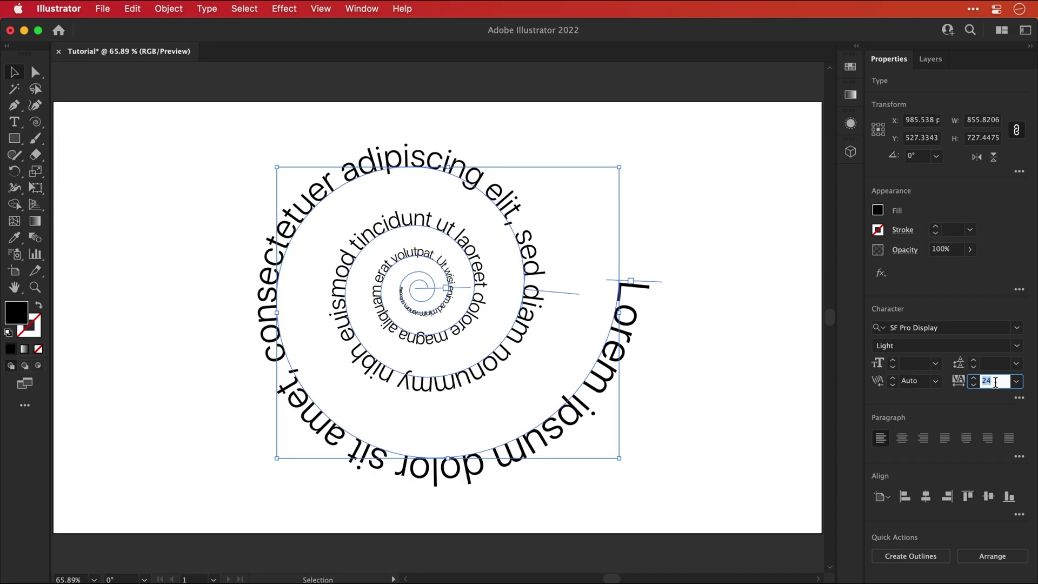
scroll(995, 382, "up", 20)
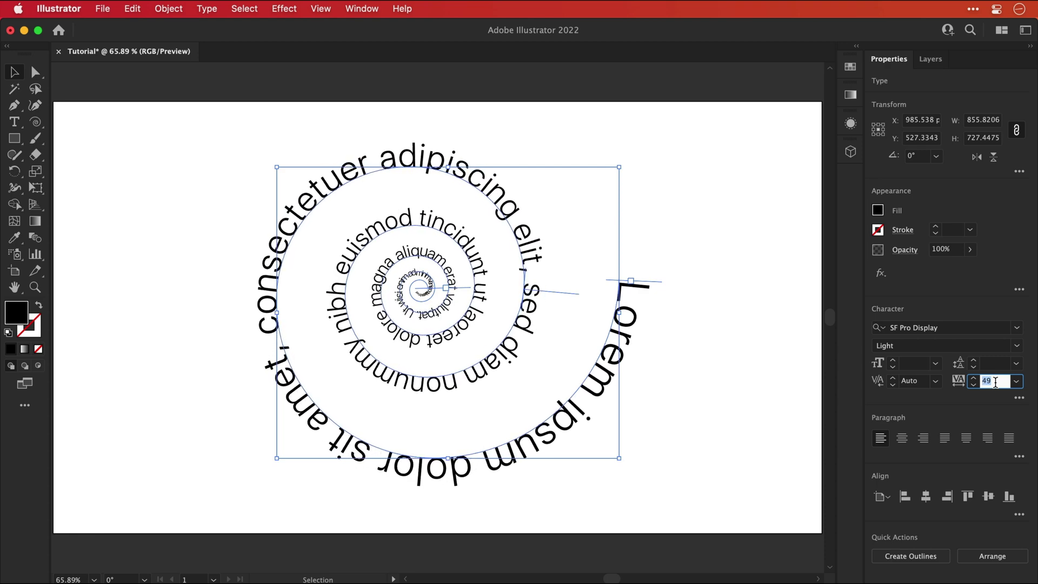
scroll(995, 382, "up", 2)
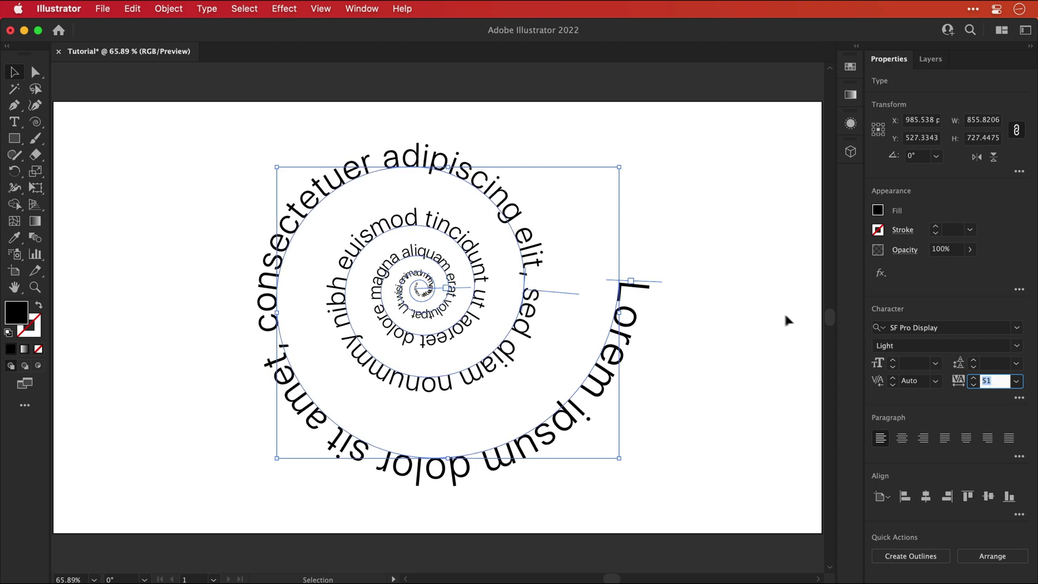
key("a")
key("super+z")
key("super+z")
key("super+z")
key("super+z")
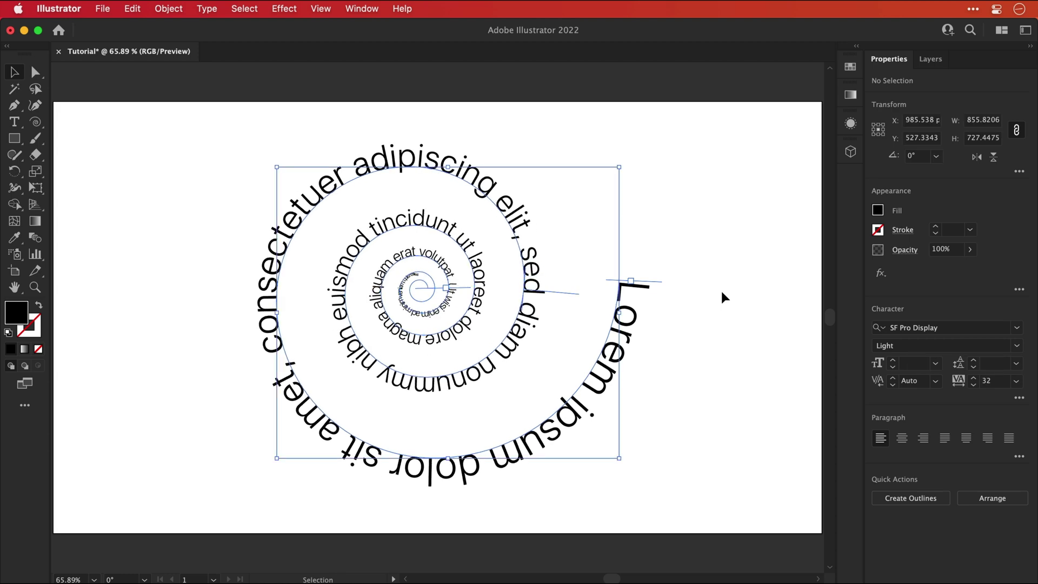
key("v")
left_click(724, 298)
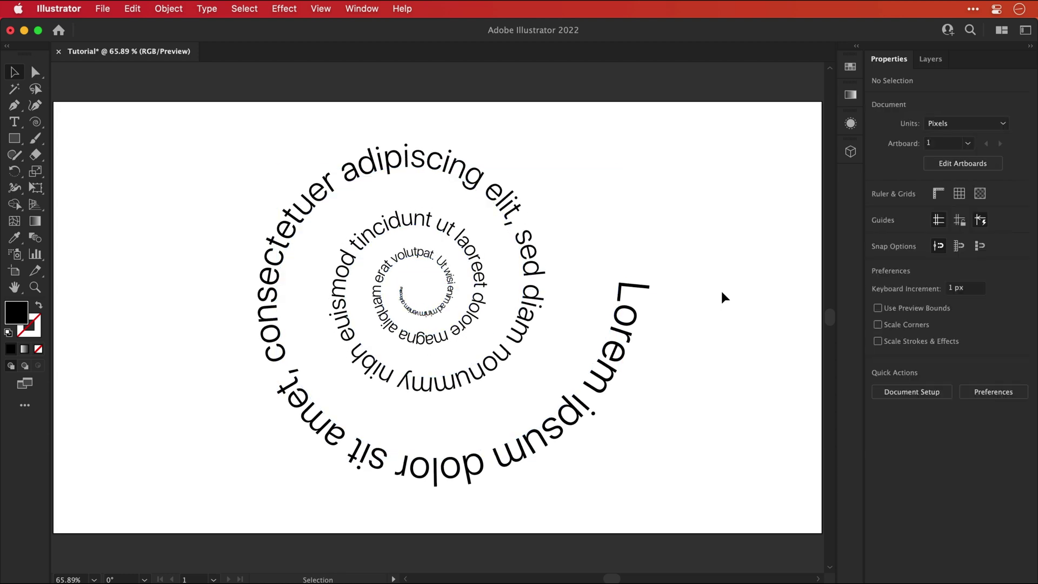
- Remove the spiral and add a new line of point text near the artboard centre
key("super+z")
key("super+z")
key("t")
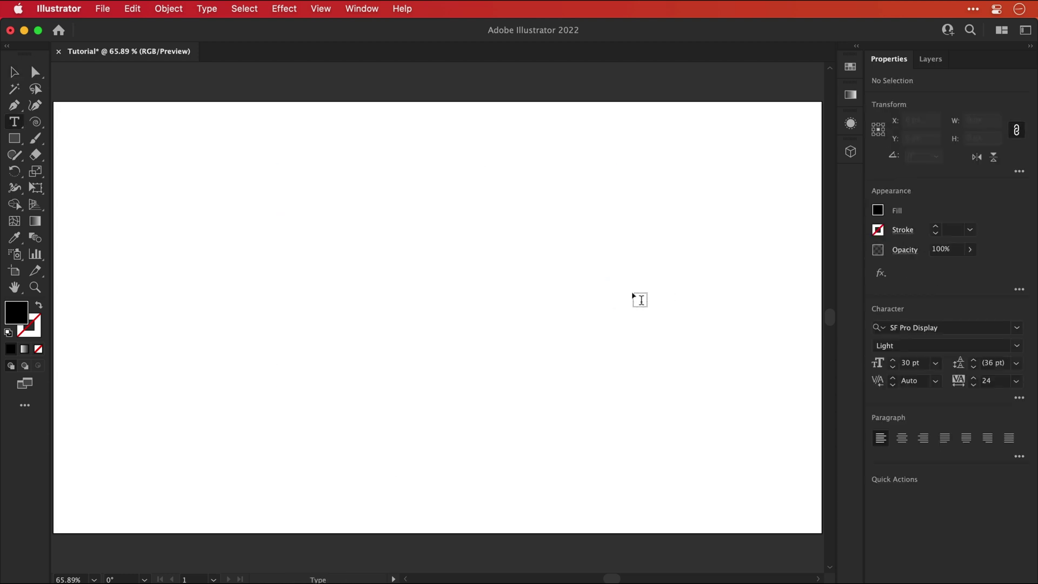
left_click(267, 305)
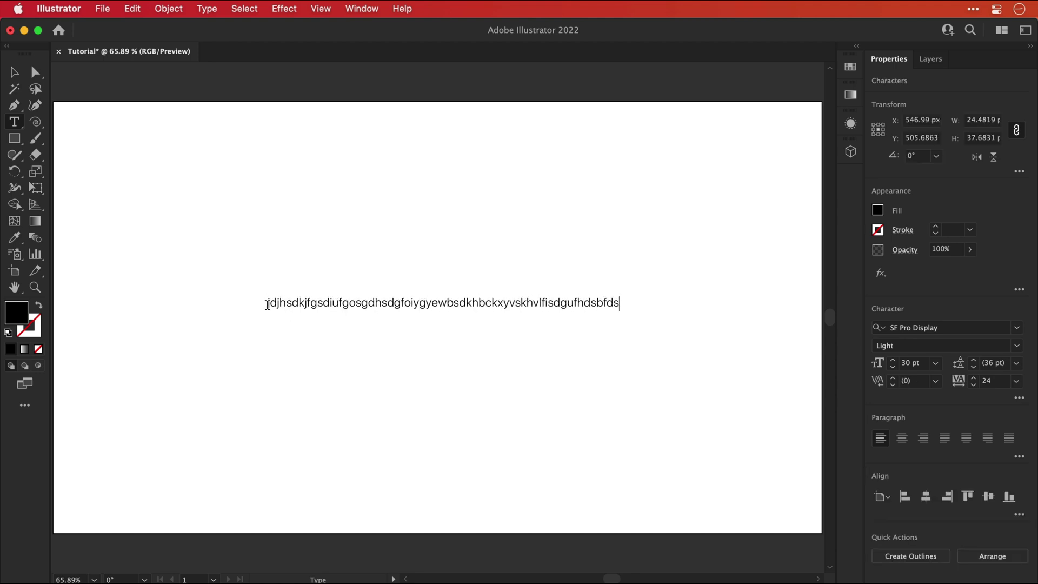
key("Escape")
- Grade the new text line from size 200 to 1 with Script.jsx and move it onto the artboard
left_click(102, 8)
mouse_move(109, 341)
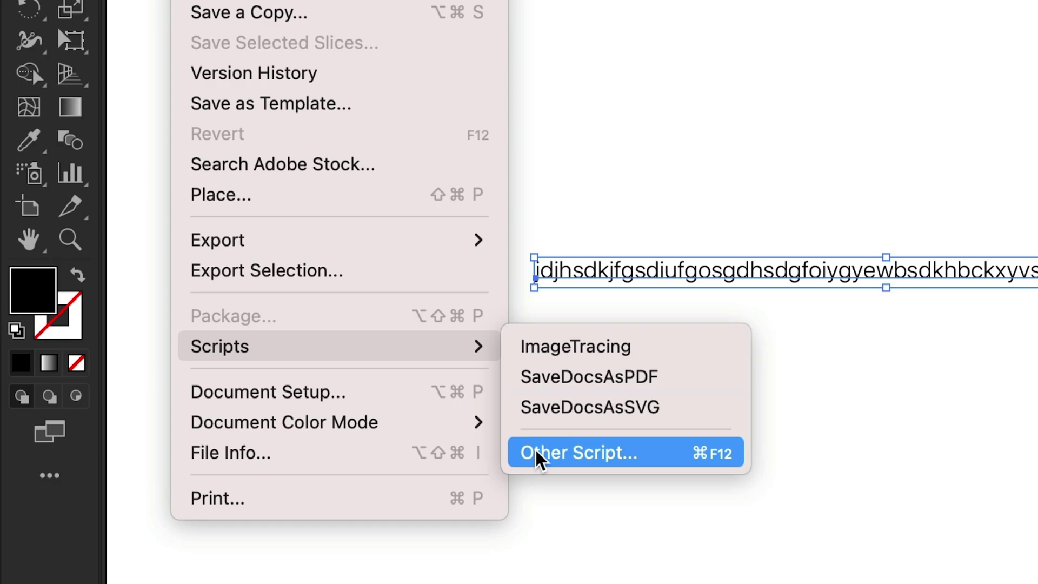
left_click(539, 456)
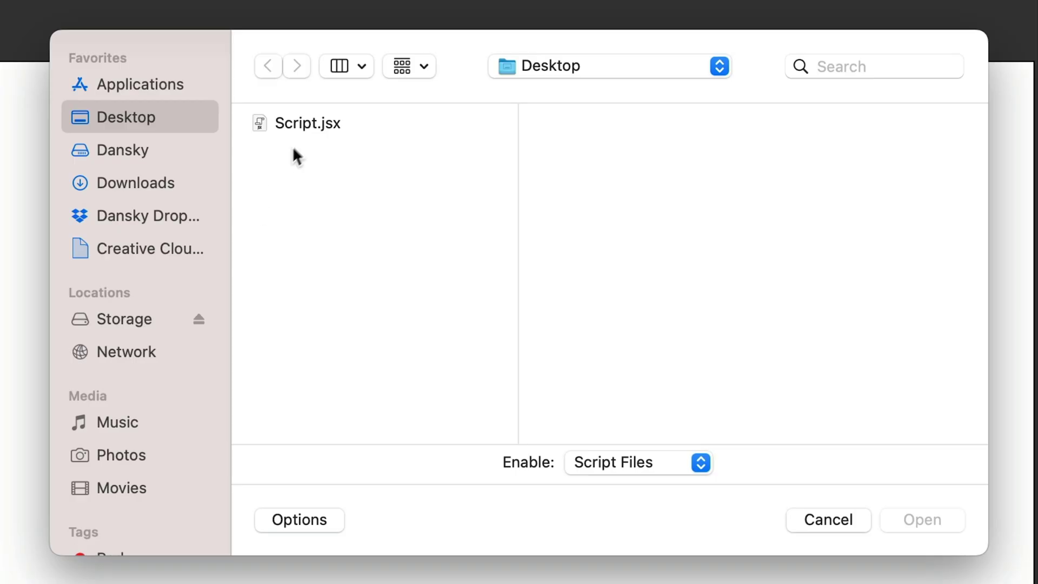
left_click(313, 130)
double_click(313, 129)
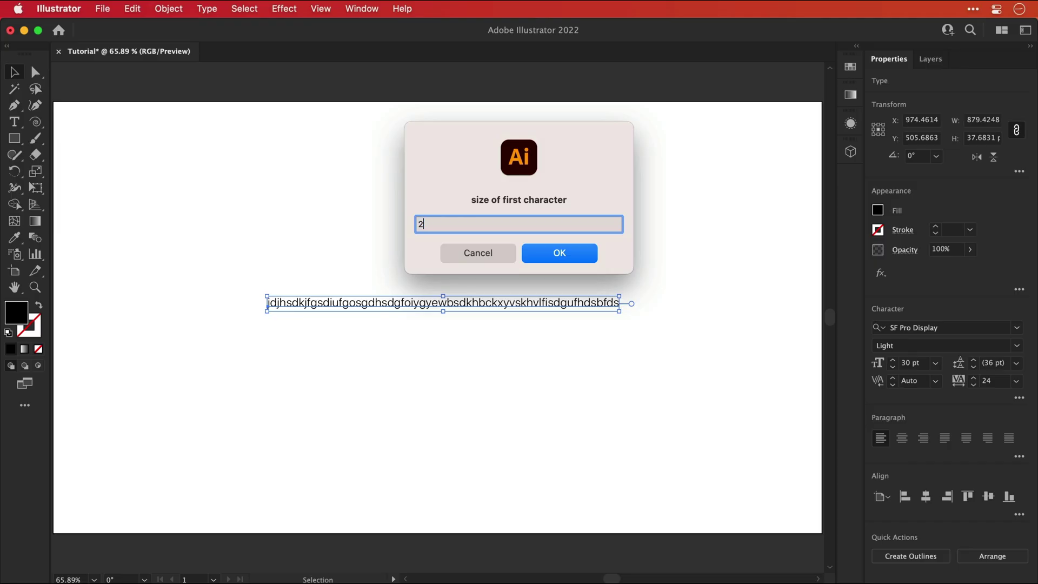
type("200")
key("Return")
type("1")
key("Return")
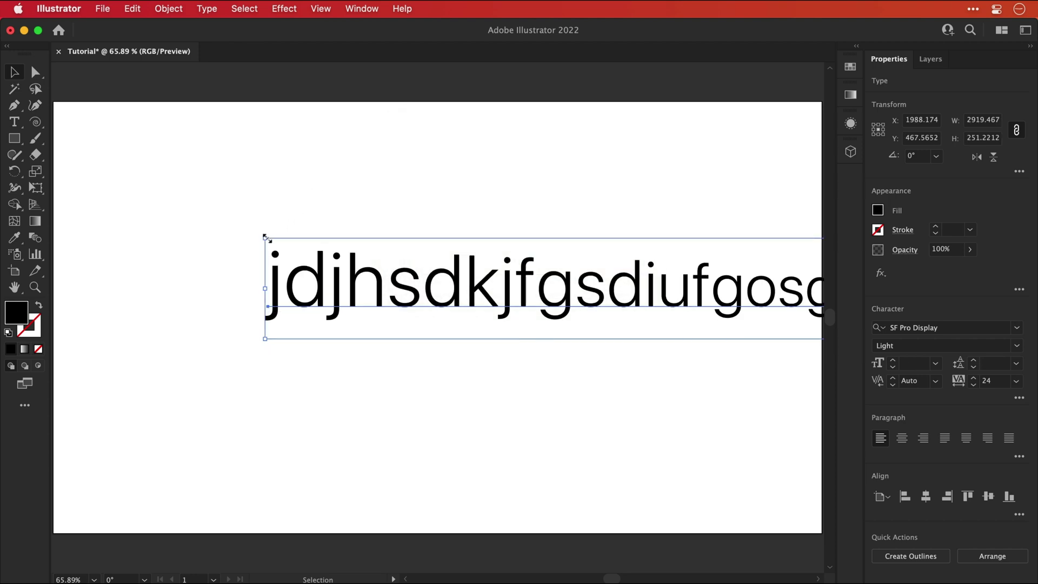
left_click_drag(655, 293, 285, 318)
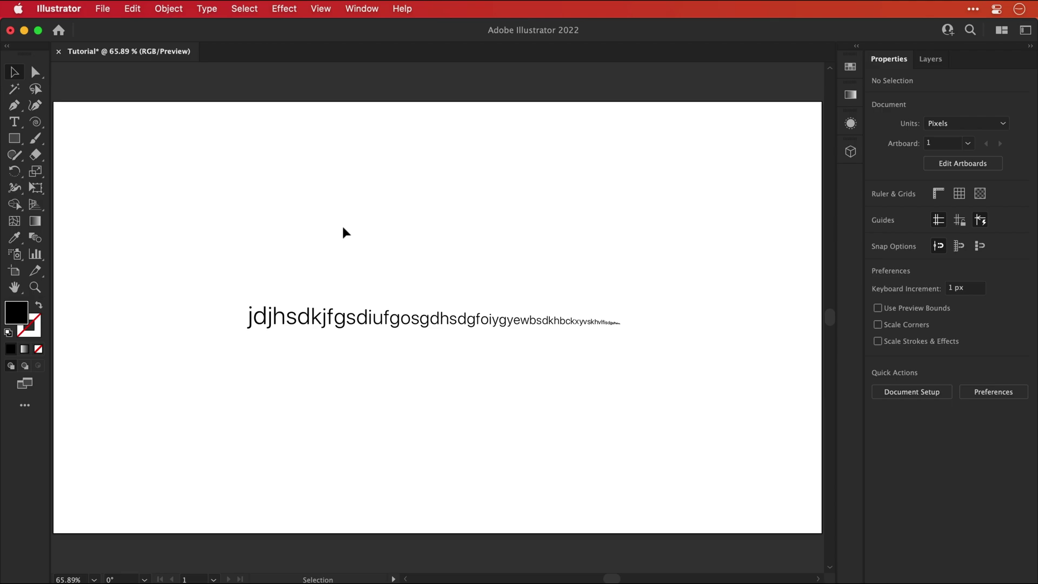